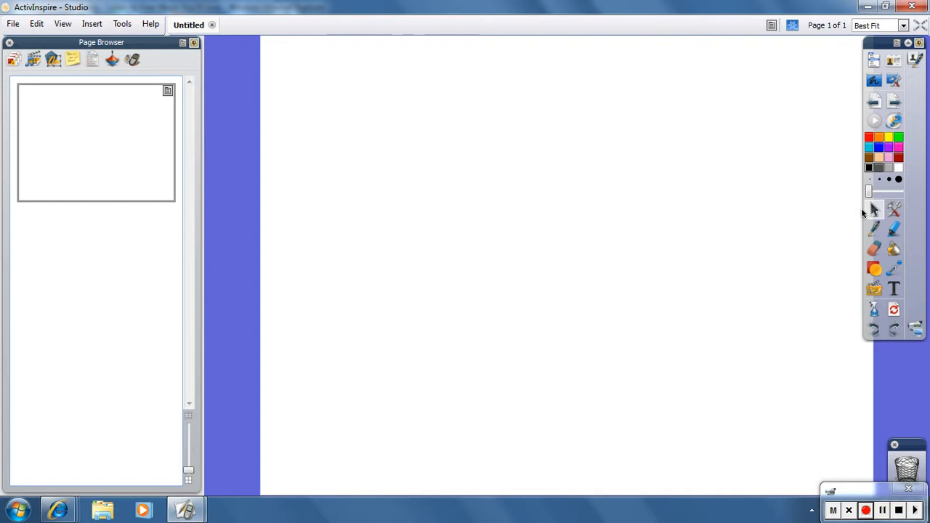
# Open the Illustration folder of the shared Backgrounds in the resource browser
pyautogui.click(874, 210)
pyautogui.click(35, 62)
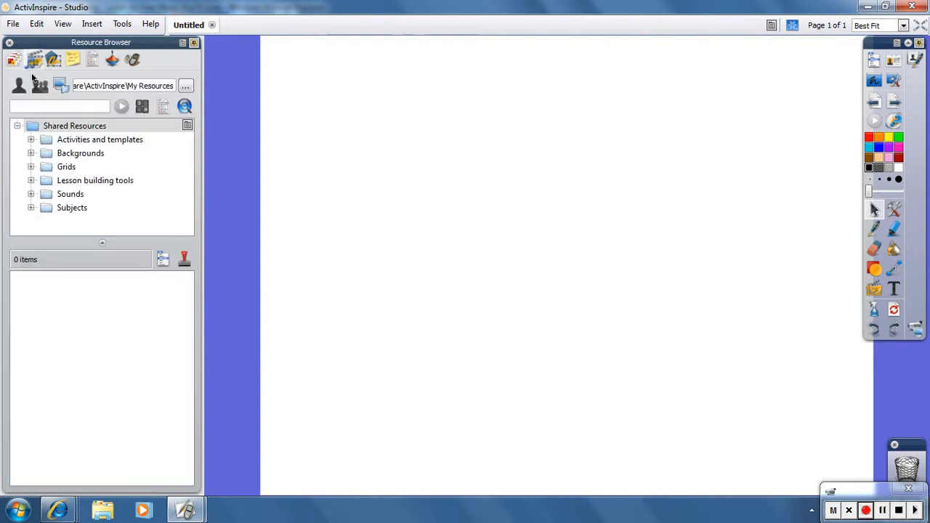
pyautogui.click(30, 153)
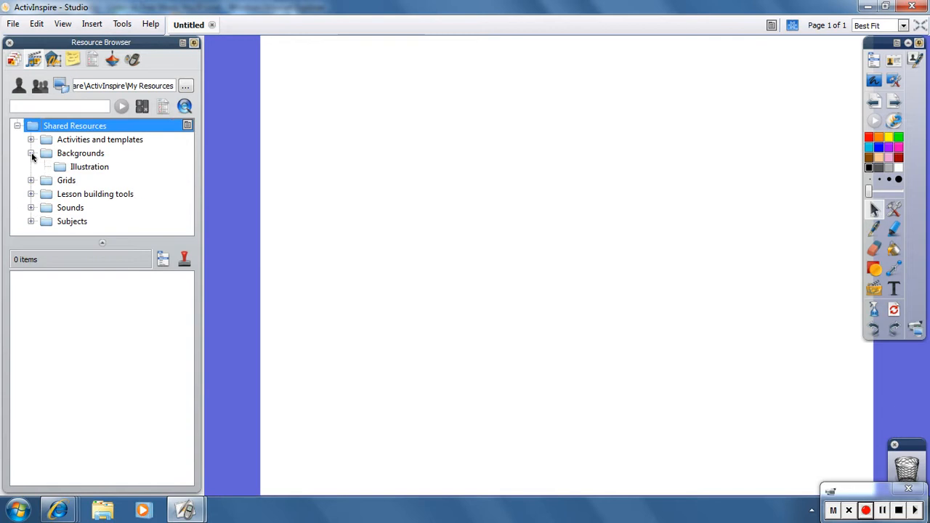
pyautogui.moveTo(189, 154); pyautogui.dragTo(189, 178)
pyautogui.click(90, 127)
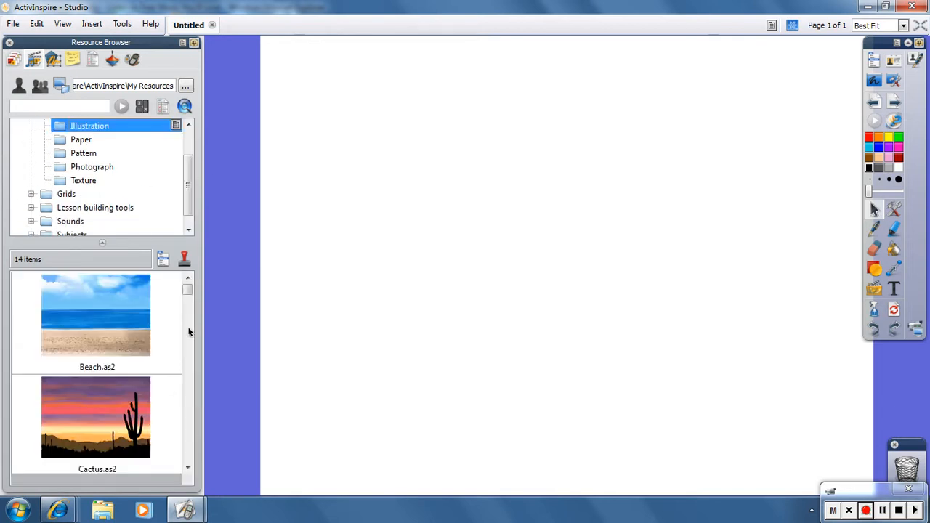
# Find the Forest illustration and apply it as the background of the blank page
pyautogui.click(188, 469)
pyautogui.click(187, 469)
pyautogui.click(188, 469)
pyautogui.click(187, 469)
pyautogui.click(188, 468)
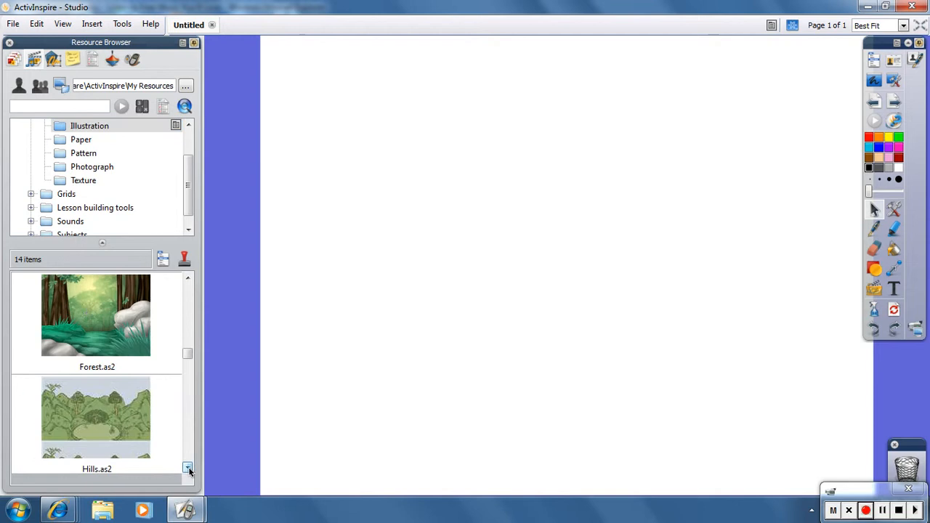
pyautogui.moveTo(102, 339); pyautogui.dragTo(592, 269)
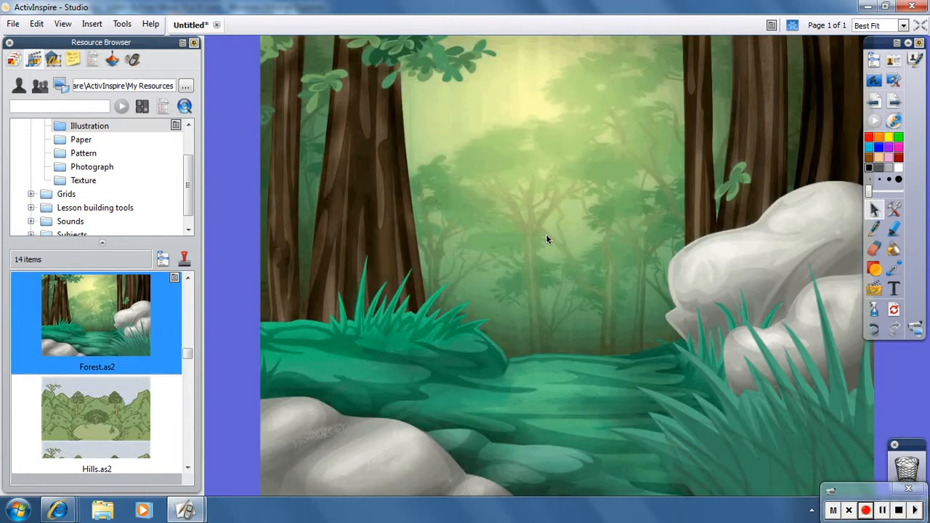
# Search the shared resources for "red riding hood" and browse to the Redridinghood 03 picture
pyautogui.click(40, 105)
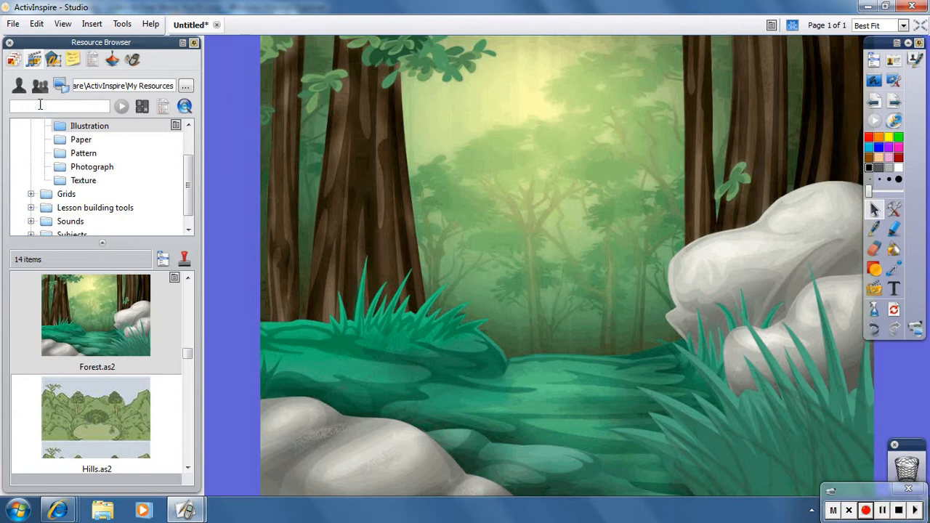
pyautogui.write('red riding hood')
pyautogui.press('Return')
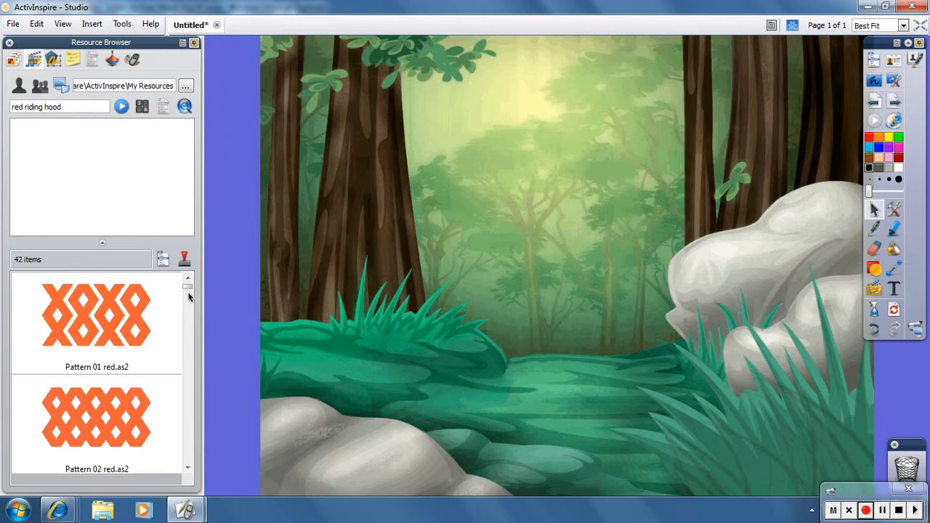
pyautogui.click(191, 296)
pyautogui.moveTo(191, 296); pyautogui.dragTo(191, 342)
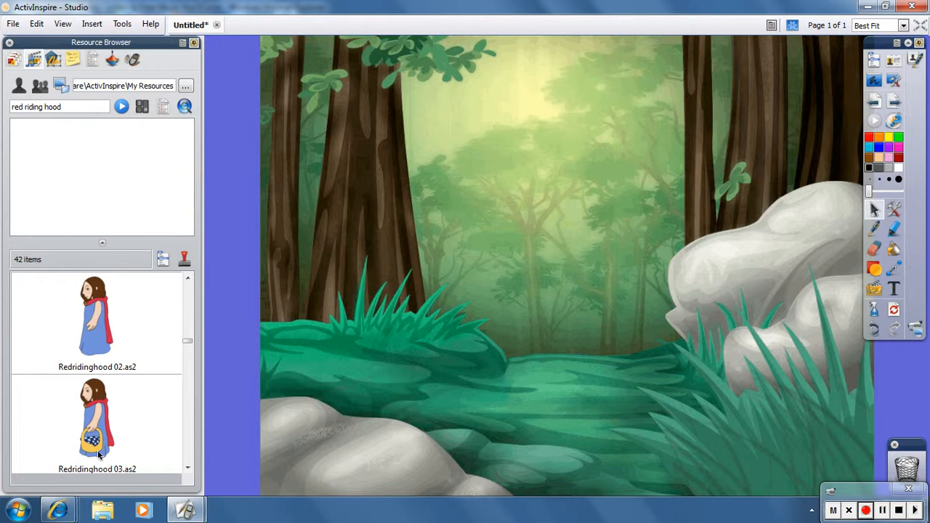
# Add Redridinghood 03 to the forest page, reduce its size, and position the girl on the path
pyautogui.moveTo(98, 436); pyautogui.dragTo(623, 306)
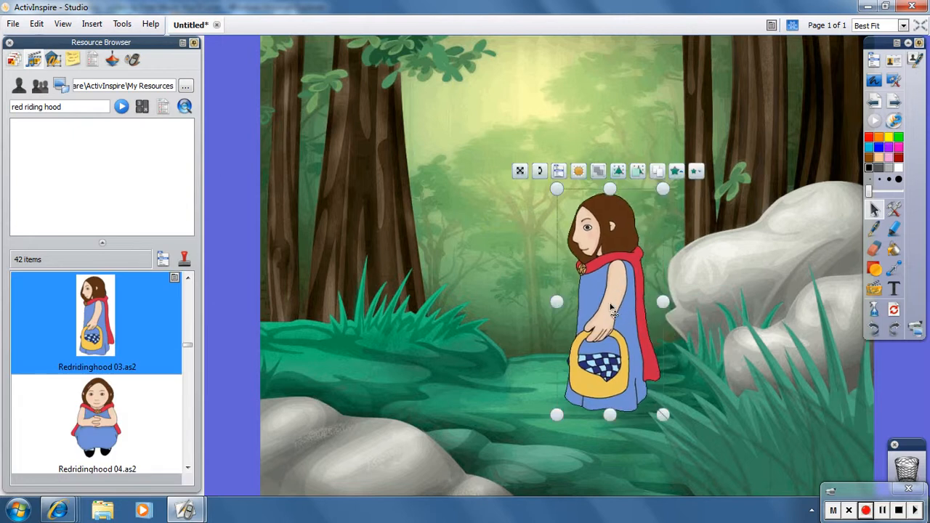
pyautogui.moveTo(663, 415); pyautogui.dragTo(638, 364)
pyautogui.moveTo(608, 311); pyautogui.dragTo(589, 354)
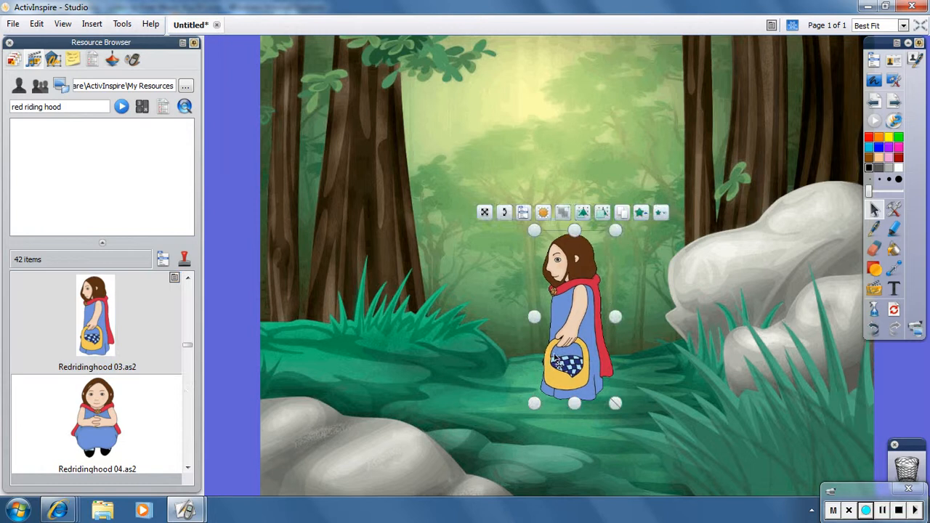
pyautogui.click(386, 249)
# Search the shared resources for "wolf" and browse to the standing Wolf picture
pyautogui.moveTo(188, 344)
pyautogui.mouseDown()
pyautogui.moveTo(187, 366)
pyautogui.moveTo(189, 332)
pyautogui.mouseUp()
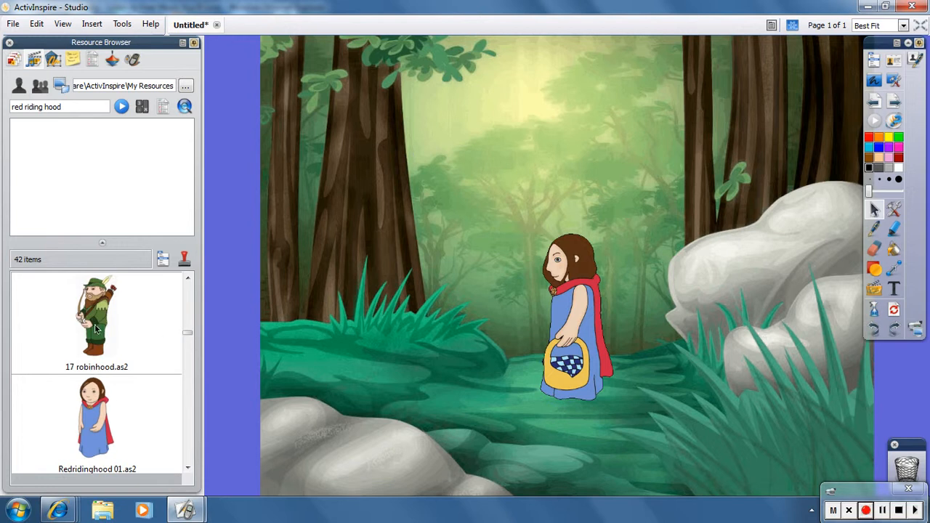
pyautogui.moveTo(60, 106); pyautogui.dragTo(1, 108)
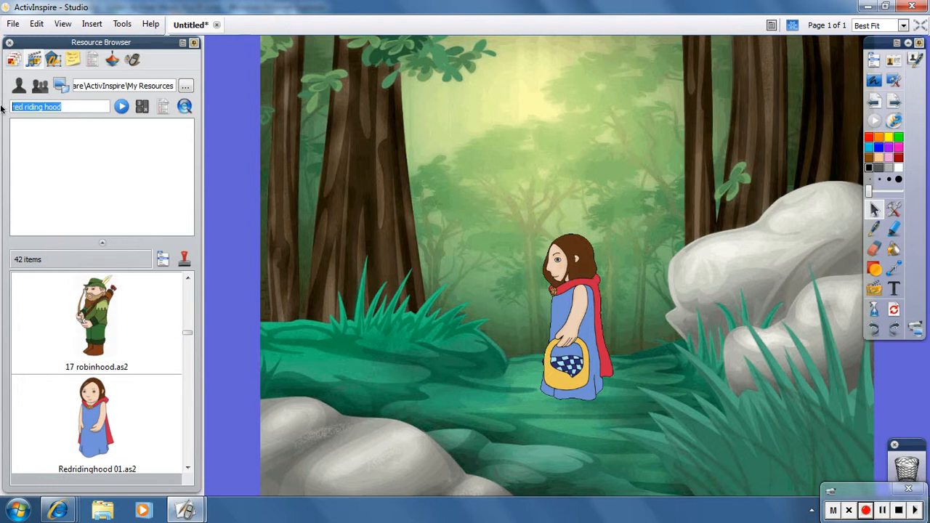
pyautogui.write('wolf')
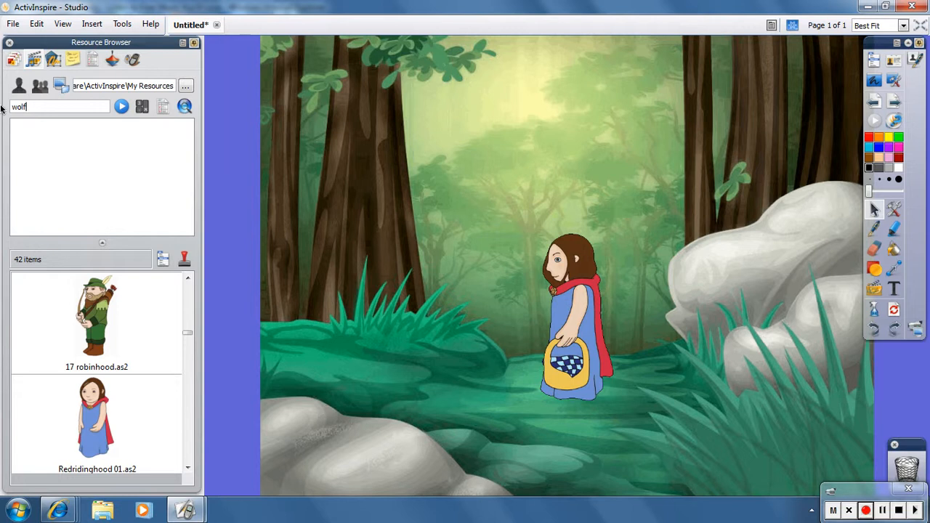
pyautogui.press('Return')
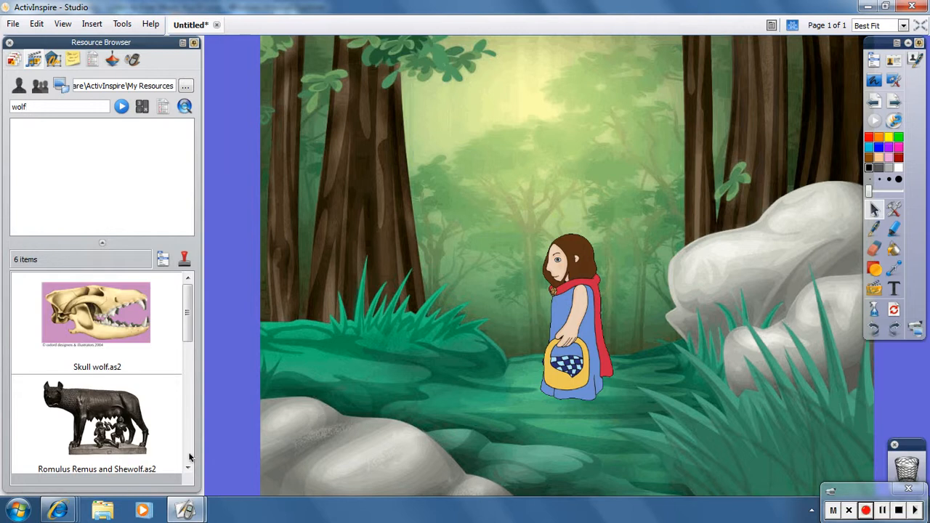
pyautogui.click(188, 469)
pyautogui.click(187, 469)
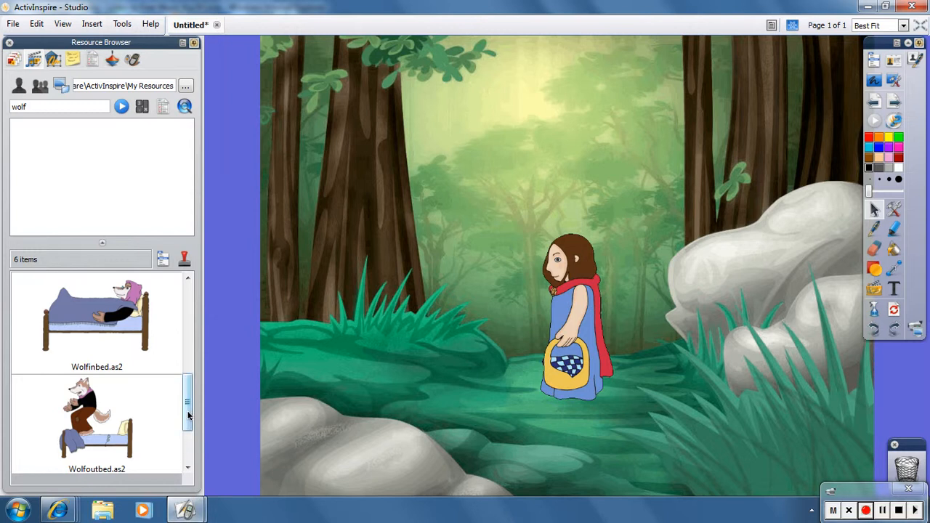
pyautogui.click(188, 444)
pyautogui.moveTo(188, 456); pyautogui.dragTo(187, 391)
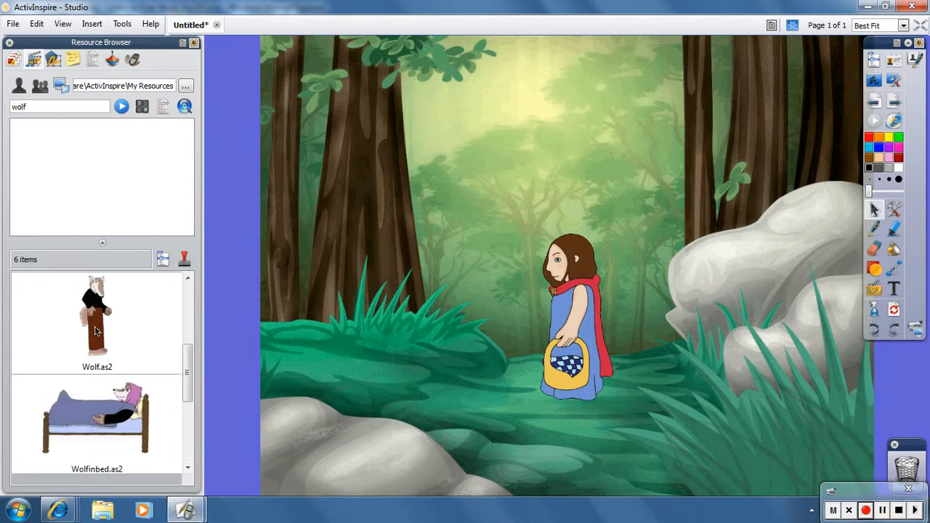
# Add the Wolf picture to the page, shrink it slightly, and stand it on the large rock at the page's right side
pyautogui.moveTo(98, 327); pyautogui.dragTo(314, 196)
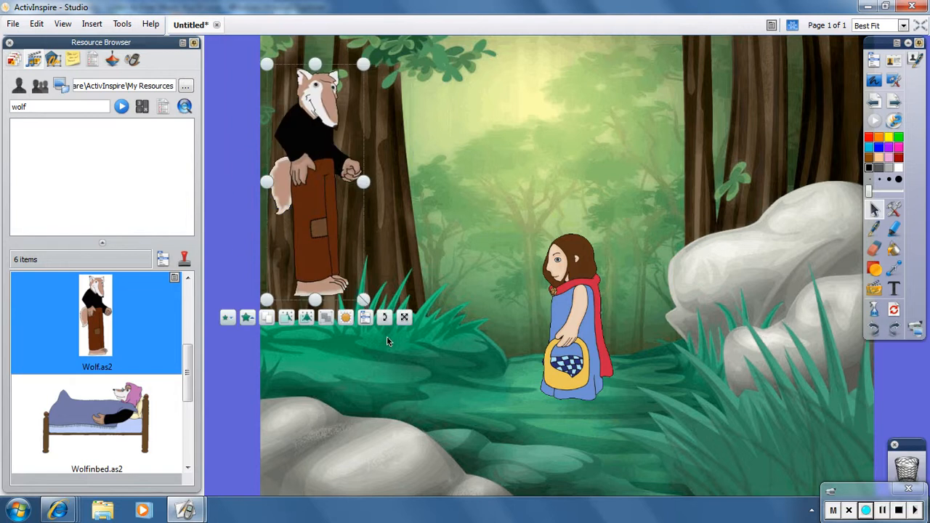
pyautogui.moveTo(363, 299); pyautogui.dragTo(343, 281)
pyautogui.moveTo(308, 229); pyautogui.dragTo(770, 222)
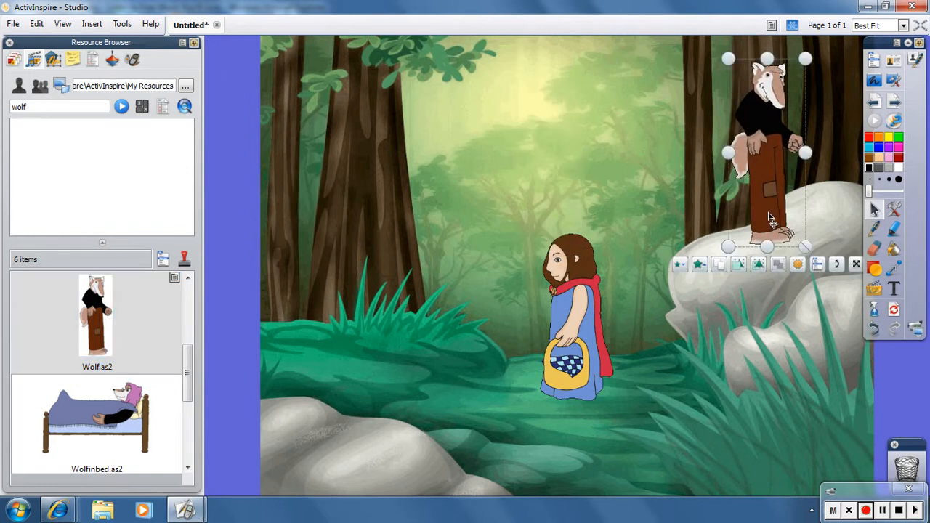
# Mirror the wolf in the Y axis and delete the original, keeping the copy that faces Red Riding Hood
pyautogui.rightClick(770, 176)
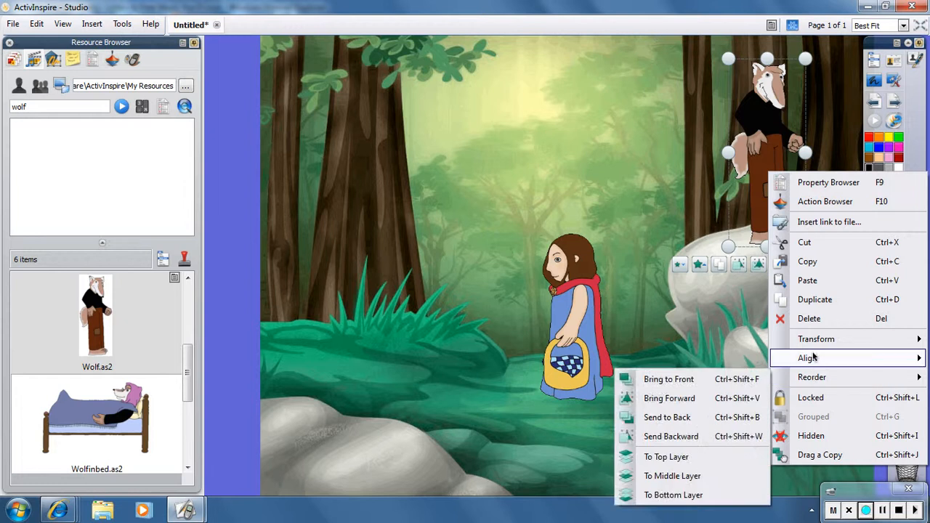
pyautogui.moveTo(818, 345)
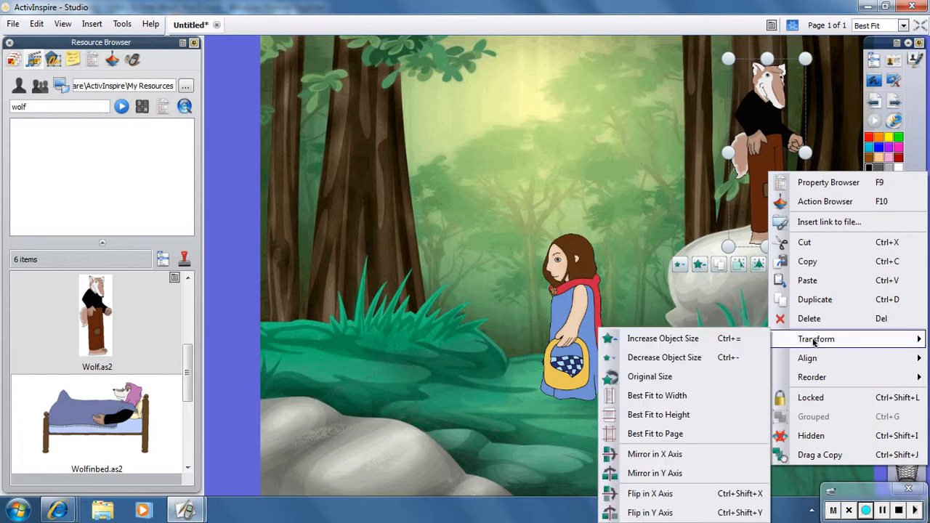
pyautogui.click(689, 473)
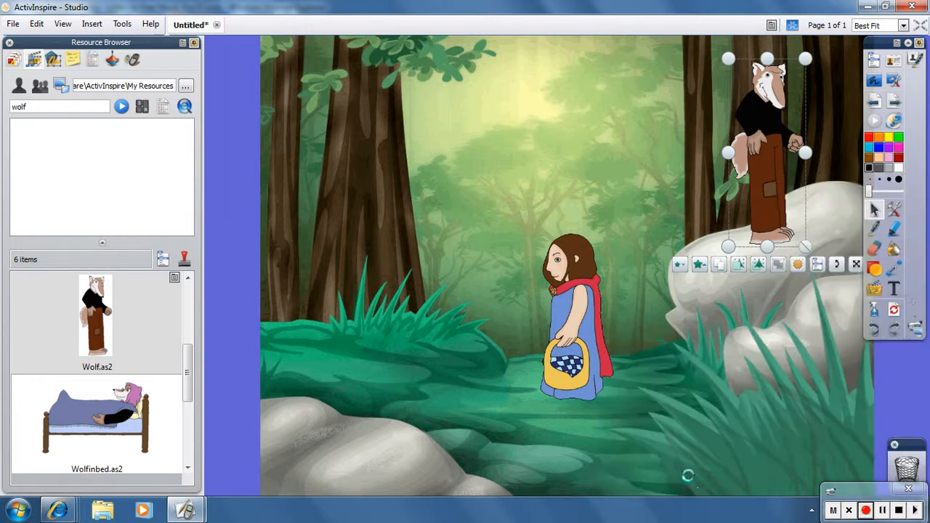
pyautogui.rightClick(758, 183)
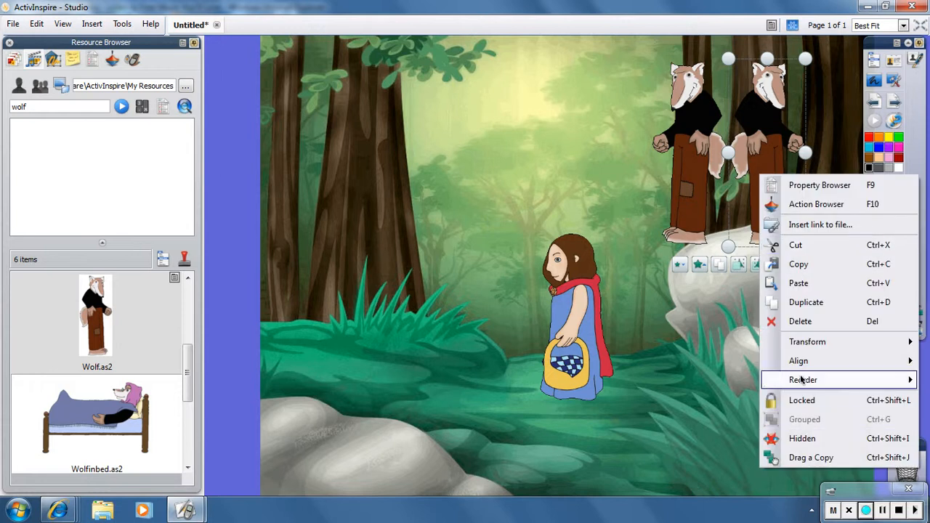
pyautogui.click(796, 324)
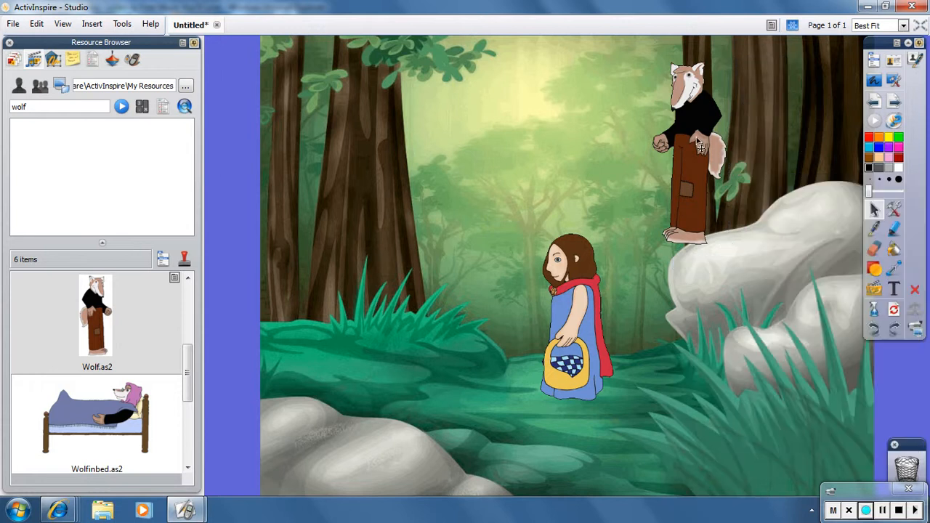
# Move the mirrored wolf onto the large rock and shift Red Riding Hood slightly left along the path
pyautogui.moveTo(699, 145); pyautogui.dragTo(789, 143)
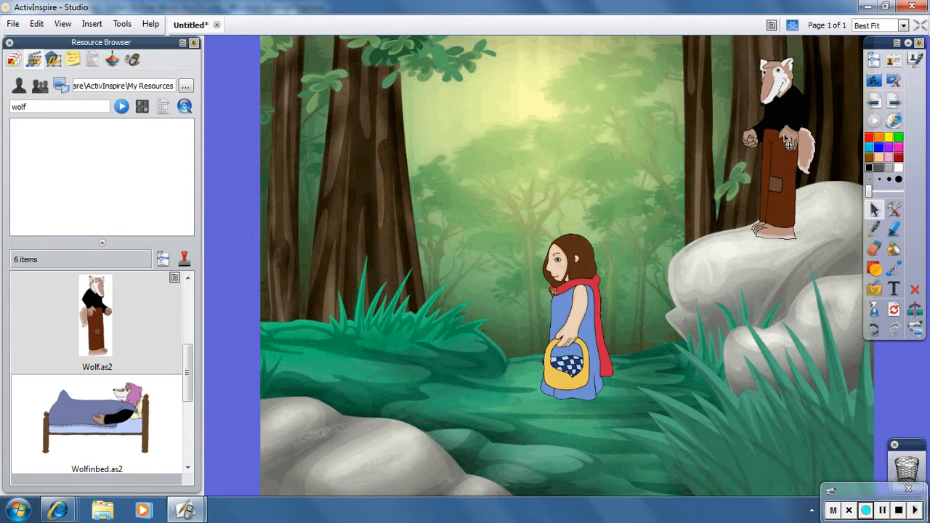
pyautogui.moveTo(587, 326); pyautogui.dragTo(548, 325)
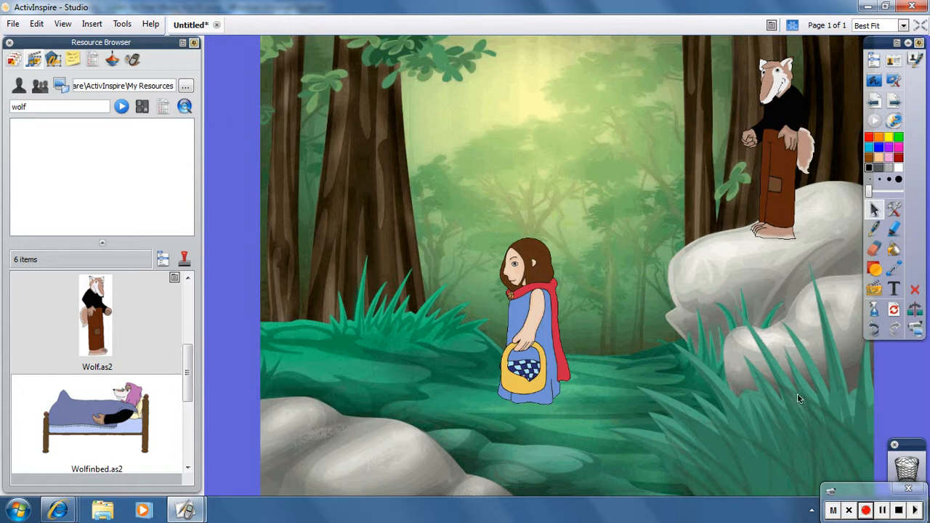
pyautogui.click(898, 212)
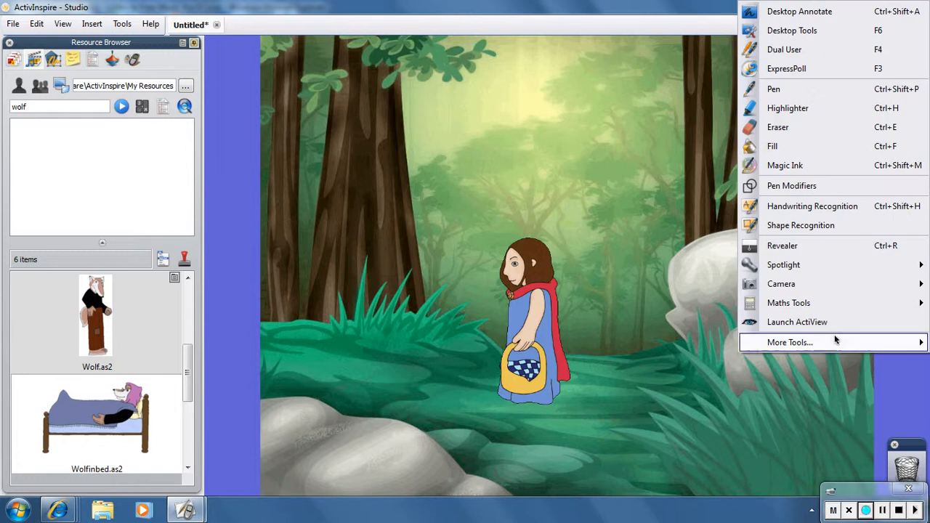
pyautogui.moveTo(674, 381)
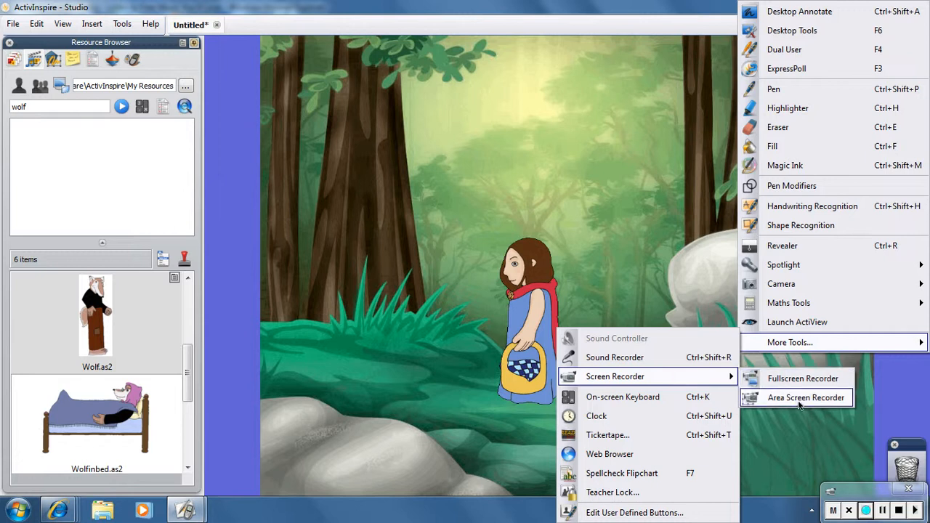
pyautogui.click(439, 242)
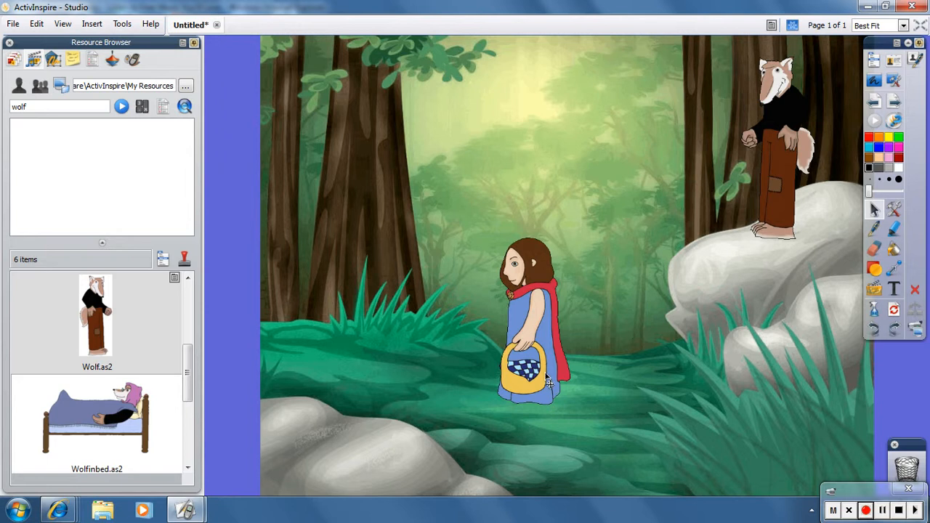
# Move Red Riding Hood up to the large tree on the left and bring the wolf down onto the path behind her
pyautogui.moveTo(549, 365); pyautogui.dragTo(409, 318)
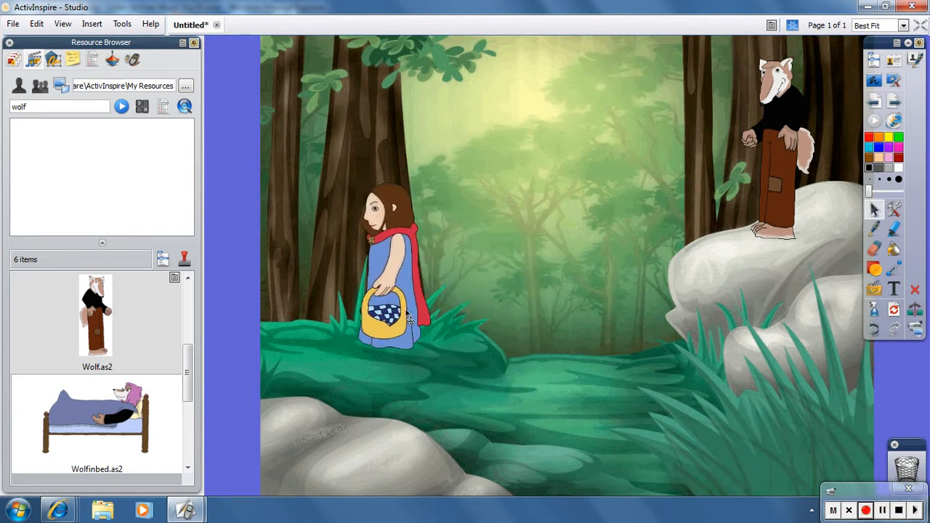
pyautogui.moveTo(773, 143); pyautogui.dragTo(476, 340)
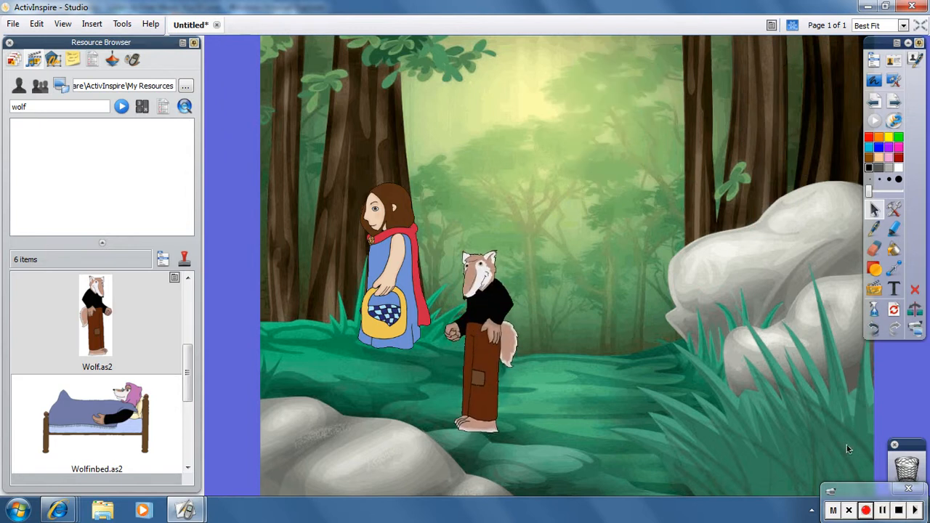